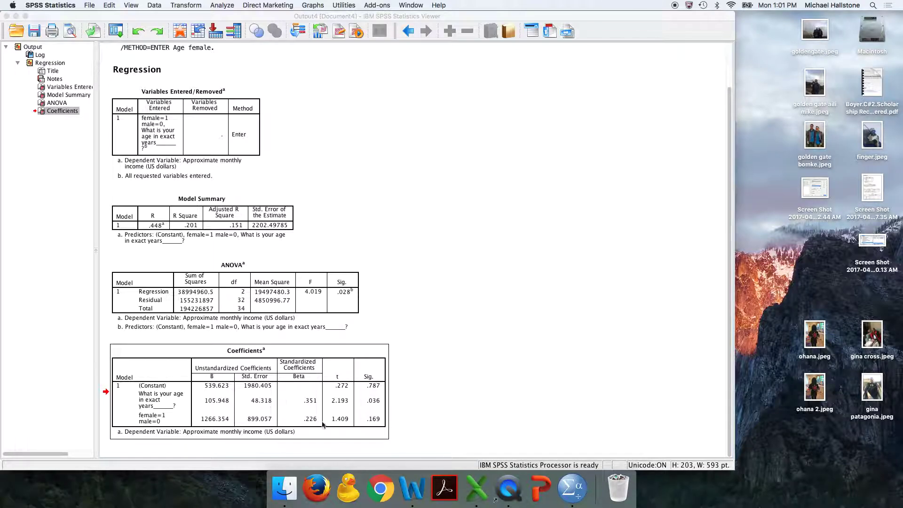
Bring the regression lecture to the front and reach the equation section with coefficients 539.623, 105.948, 1266.354
click(408, 495)
scroll(350, 345, down, 10)
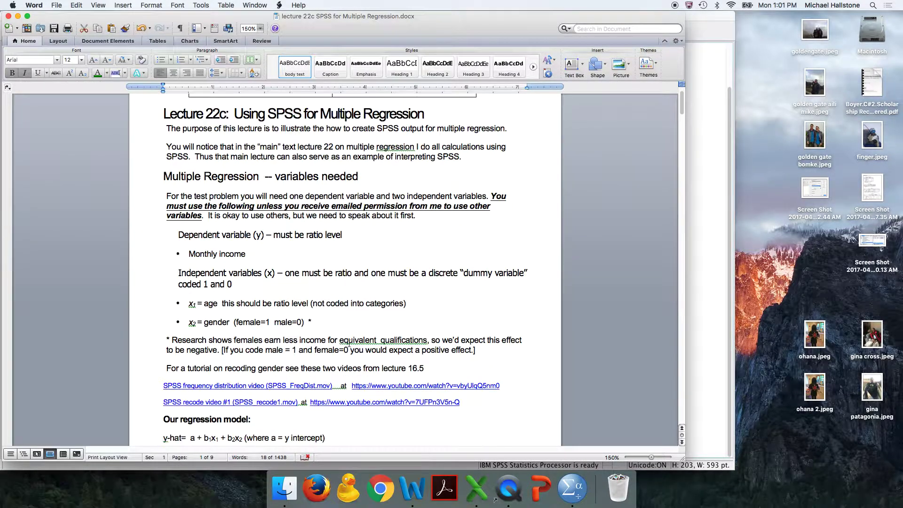
scroll(349, 345, down, 15)
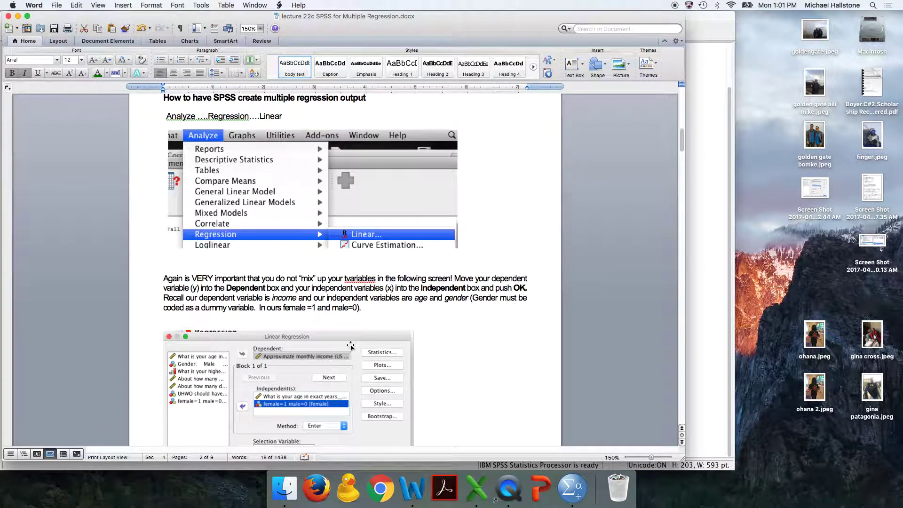
scroll(289, 209, down, 18)
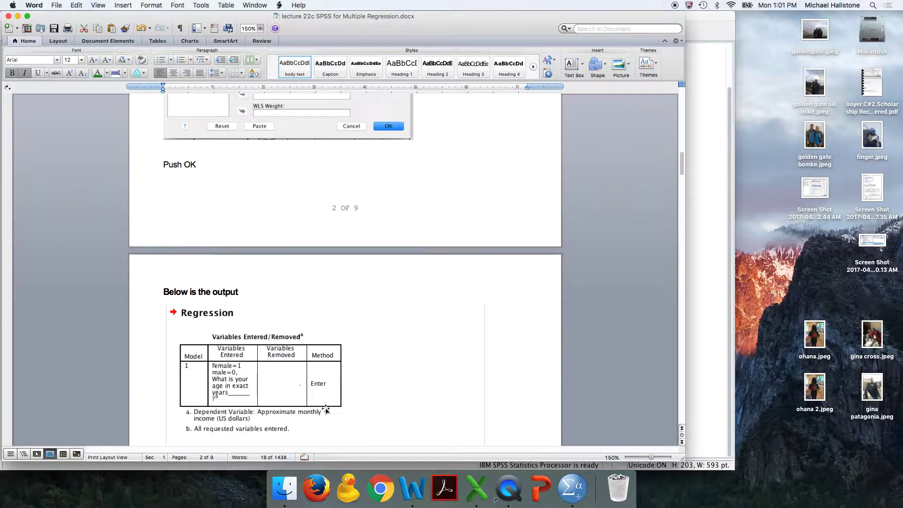
scroll(326, 409, down, 6)
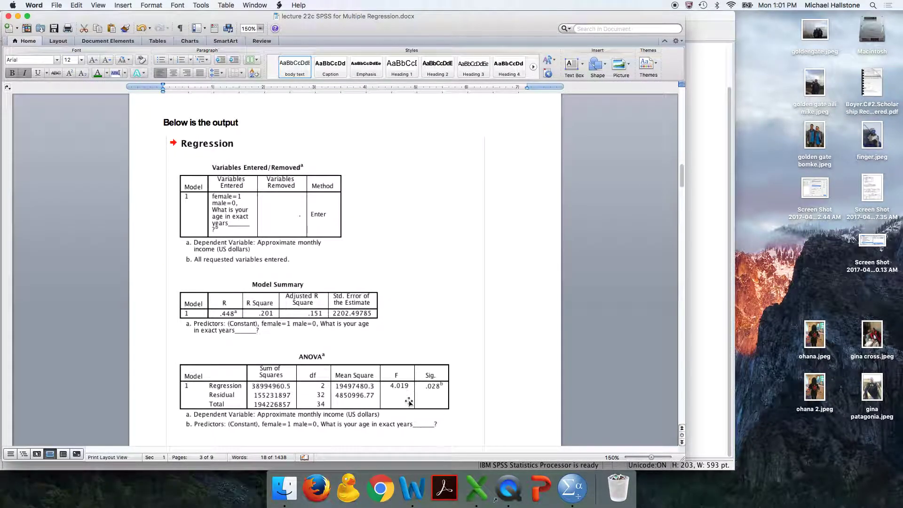
scroll(447, 393, down, 7)
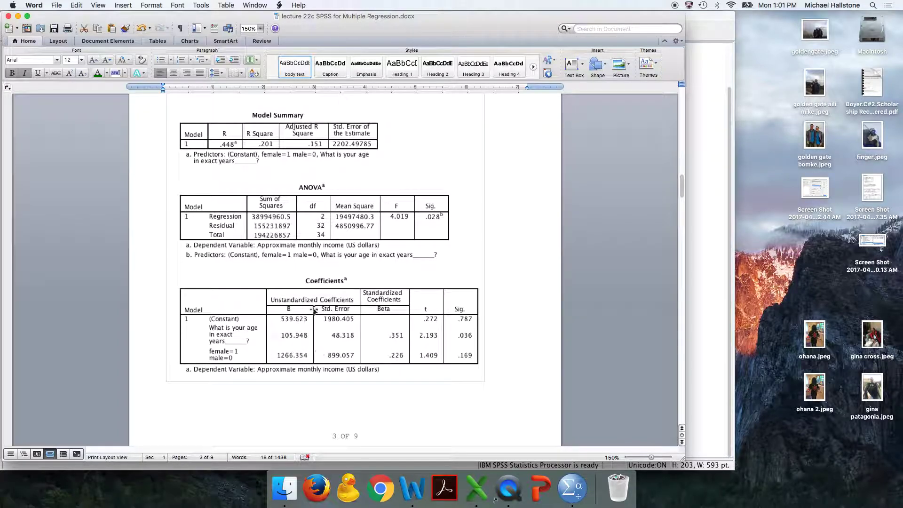
scroll(289, 348, down, 7)
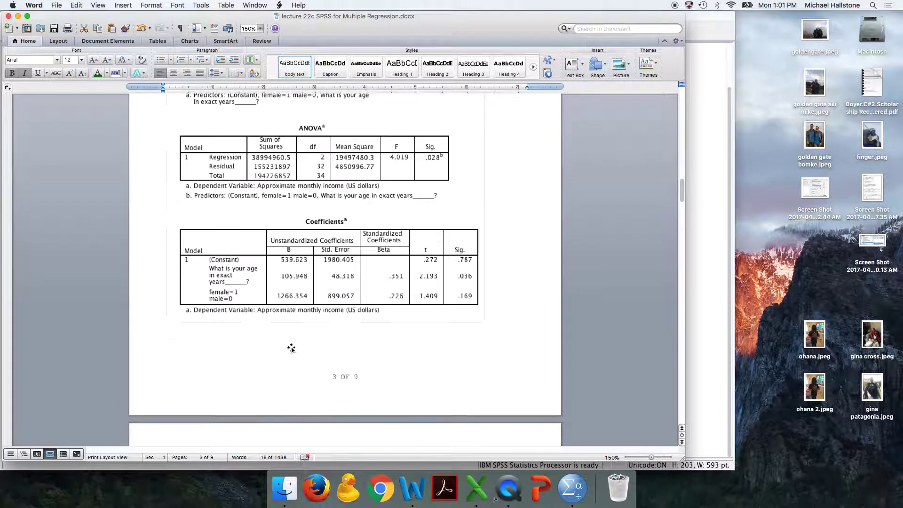
scroll(291, 348, down, 3)
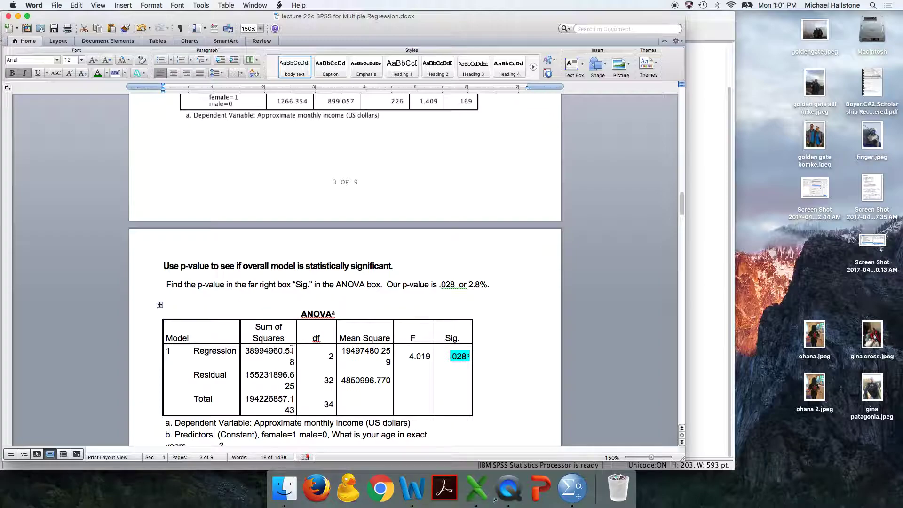
scroll(289, 350, down, 4)
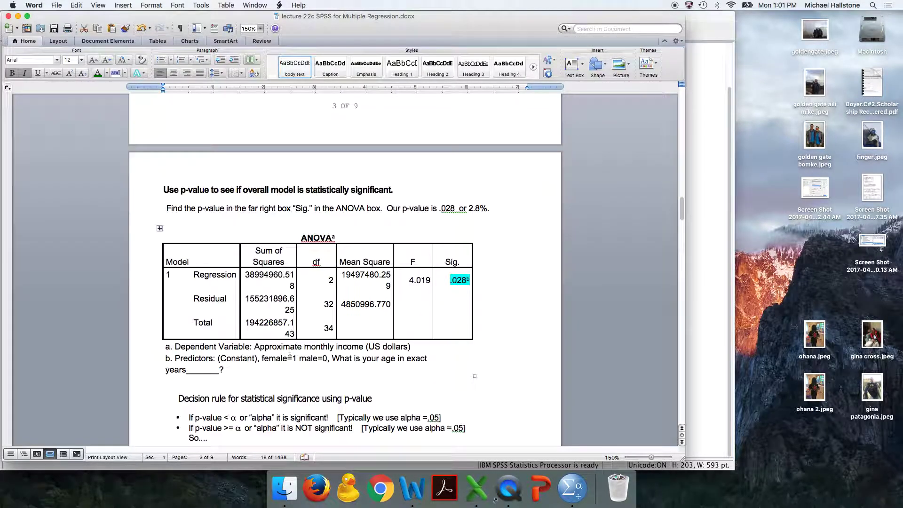
scroll(273, 351, down, 20)
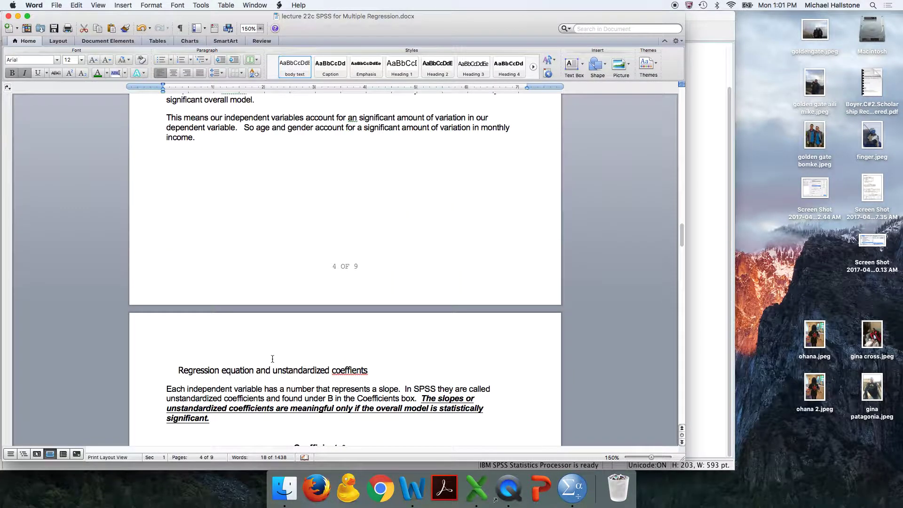
scroll(273, 358, down, 5)
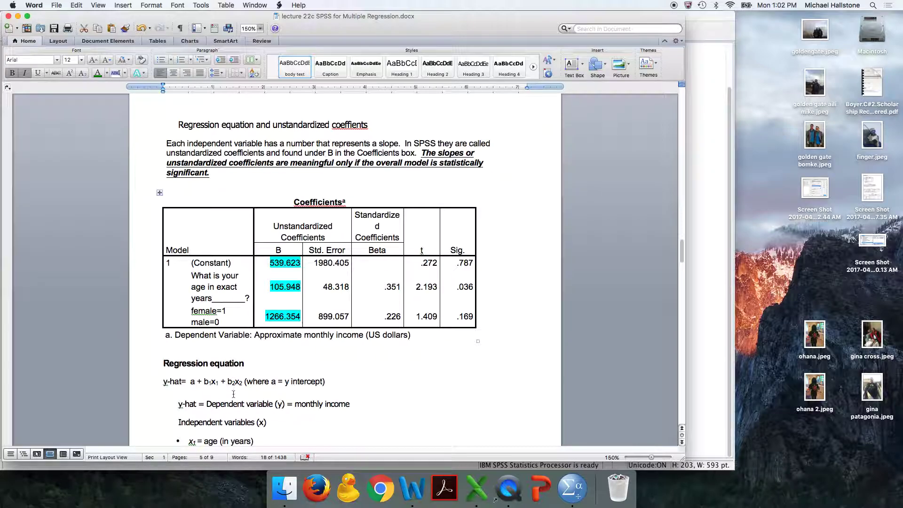
Scroll to the unstandardized slope section showing p-values .036 for age and .169 for gender
scroll(242, 398, down, 1)
scroll(263, 381, down, 2)
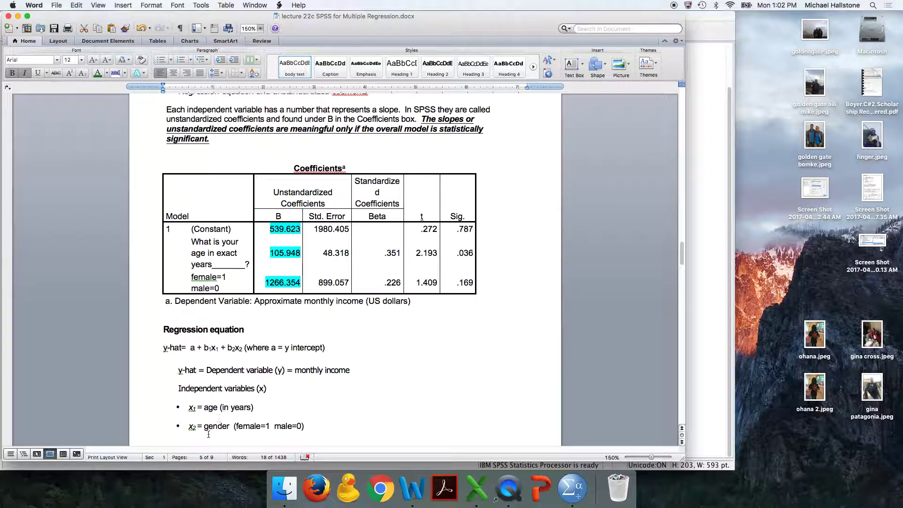
scroll(231, 426, down, 2)
scroll(231, 426, down, 1)
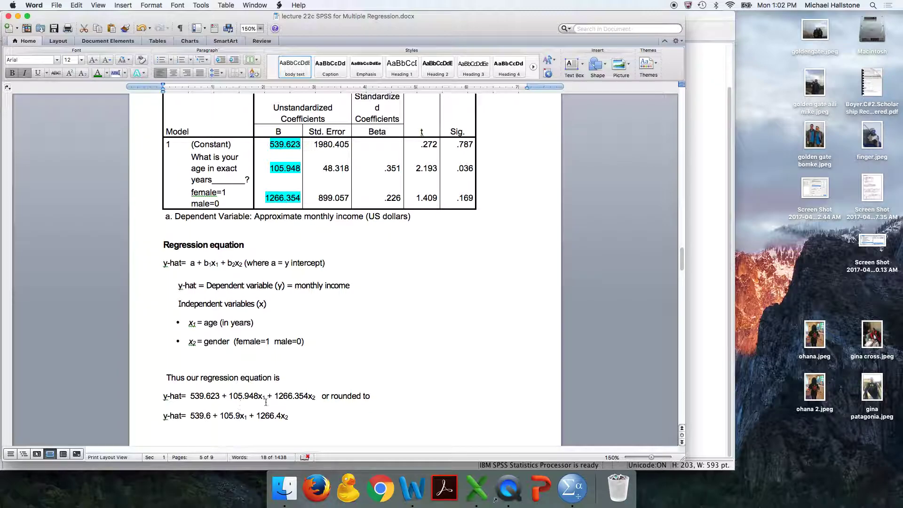
scroll(317, 412, down, 2)
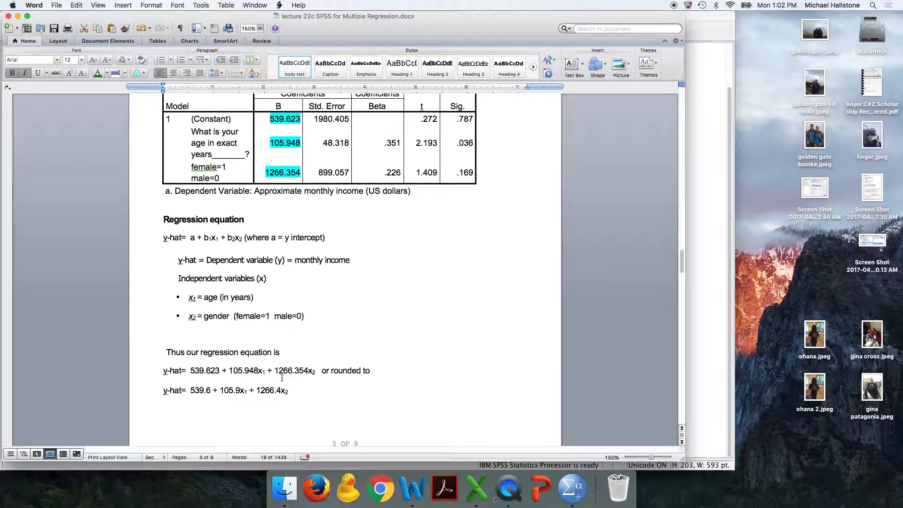
scroll(289, 383, down, 8)
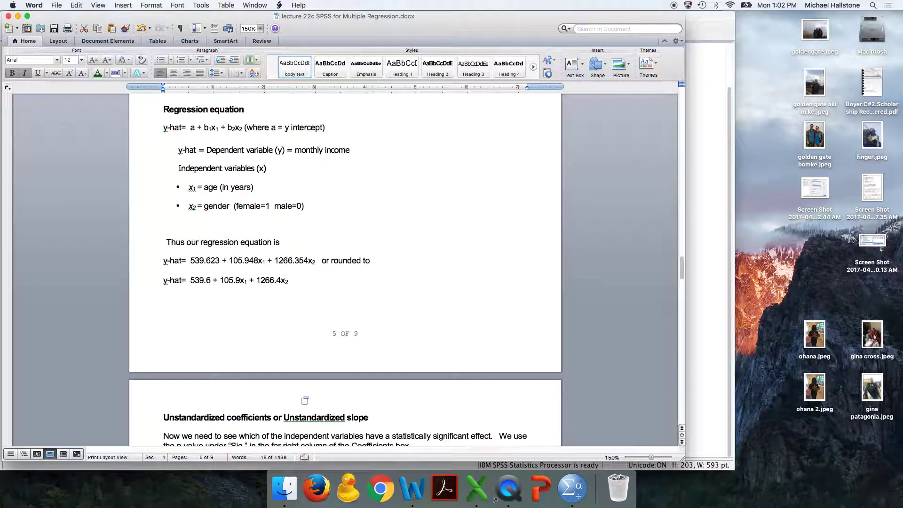
scroll(303, 398, down, 13)
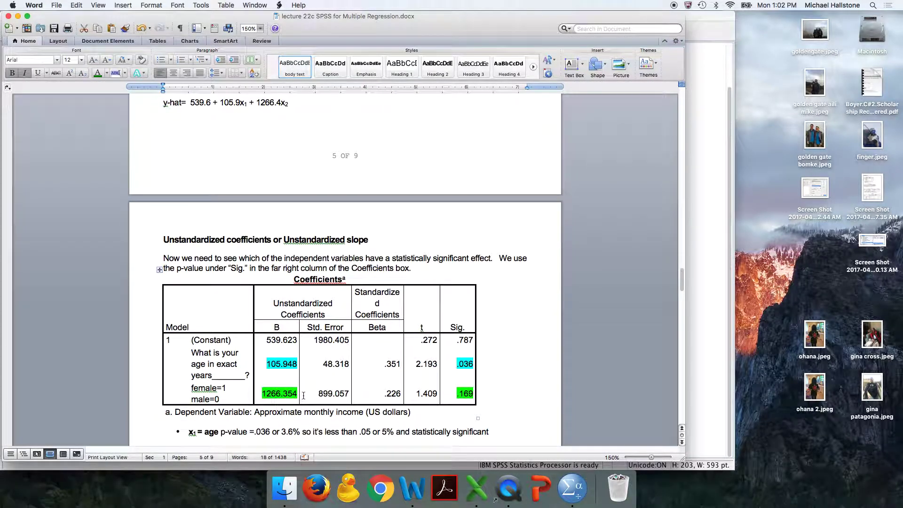
scroll(303, 395, down, 4)
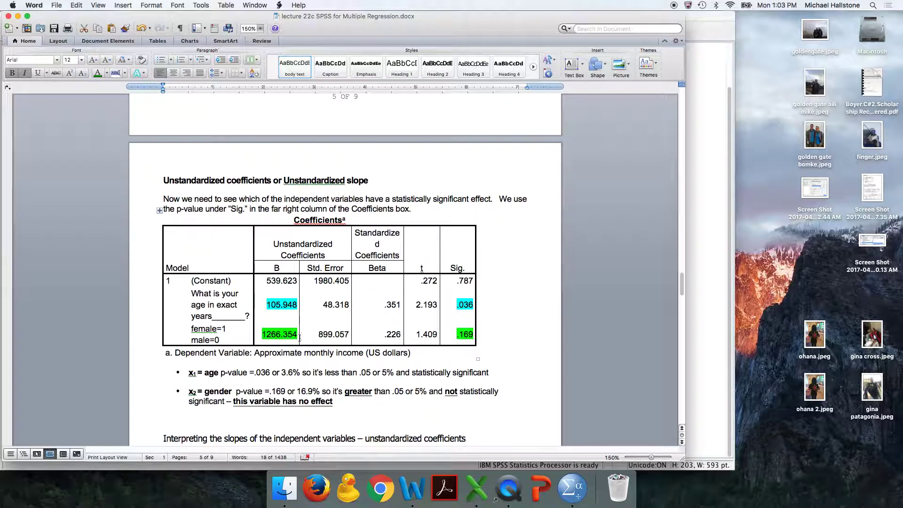
Scroll past the age slope interpretation ($105.90 per year) to the dummy-variable section ending page 6
scroll(301, 338, down, 6)
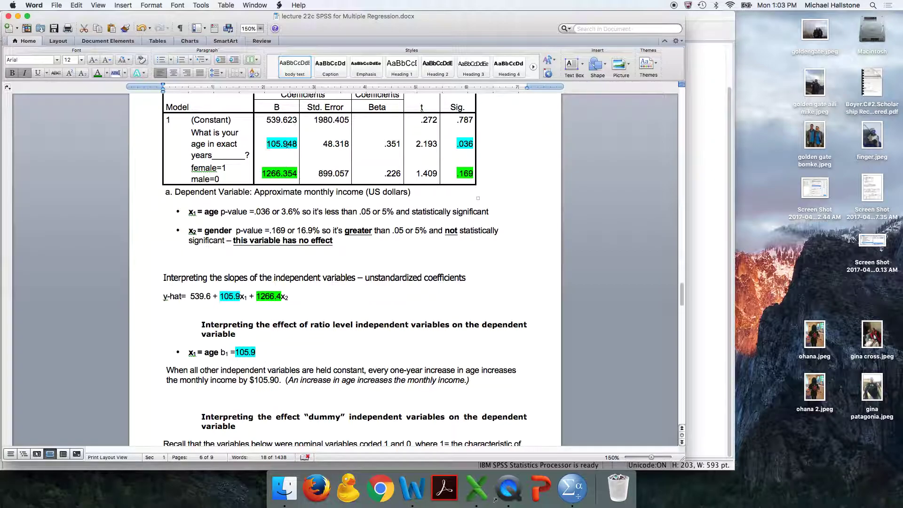
scroll(255, 355, down, 2)
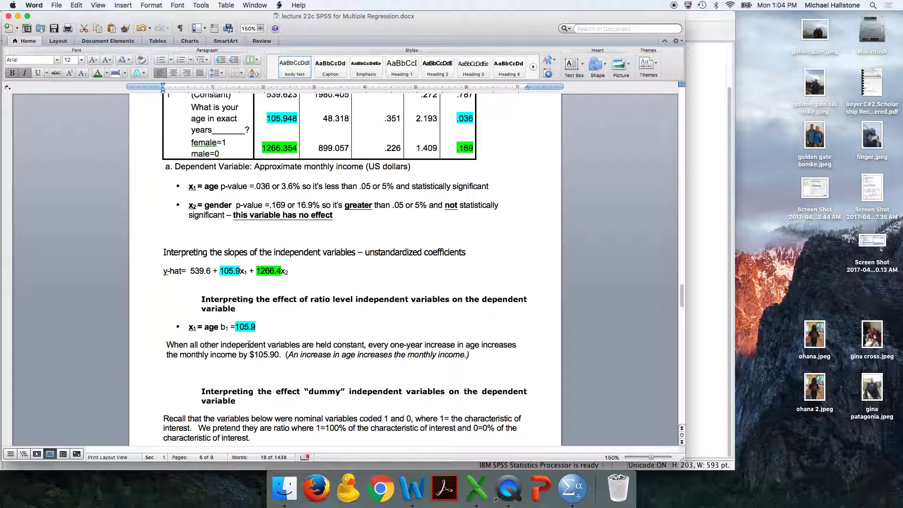
scroll(242, 347, down, 5)
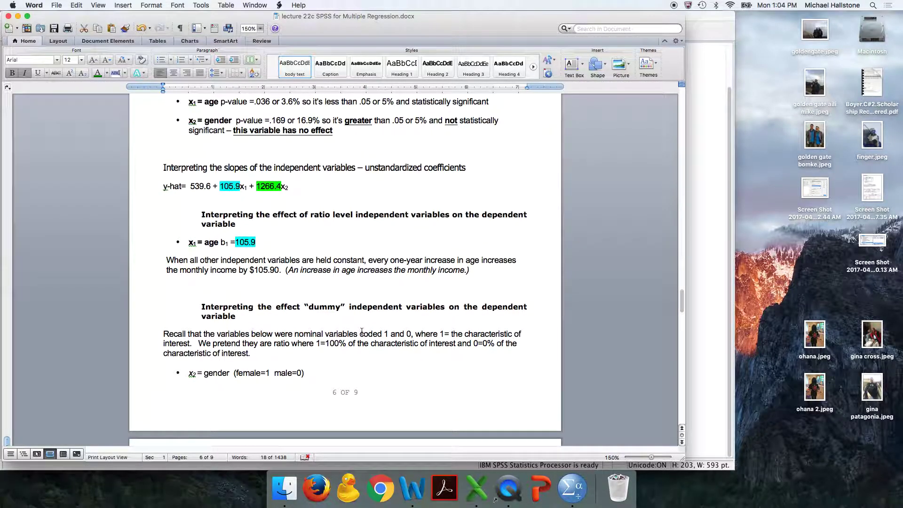
Glance back at the coefficients table, then scroll to page 7's gender b2 = 1266.4 explanation
scroll(395, 305, up, 5)
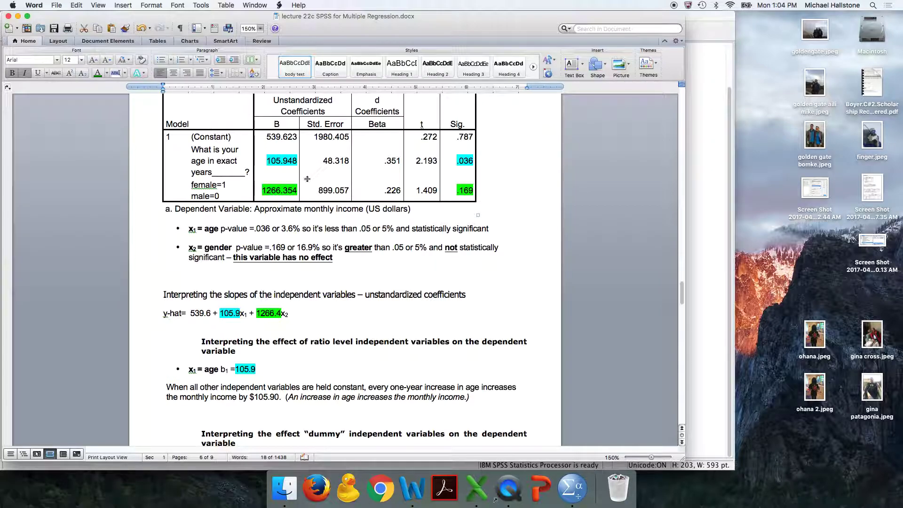
scroll(377, 316, down, 3)
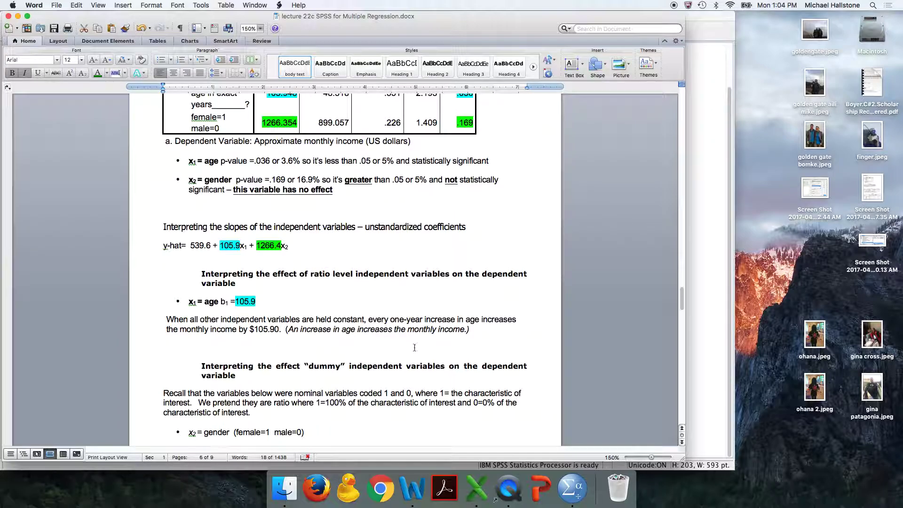
scroll(380, 318, down, 2)
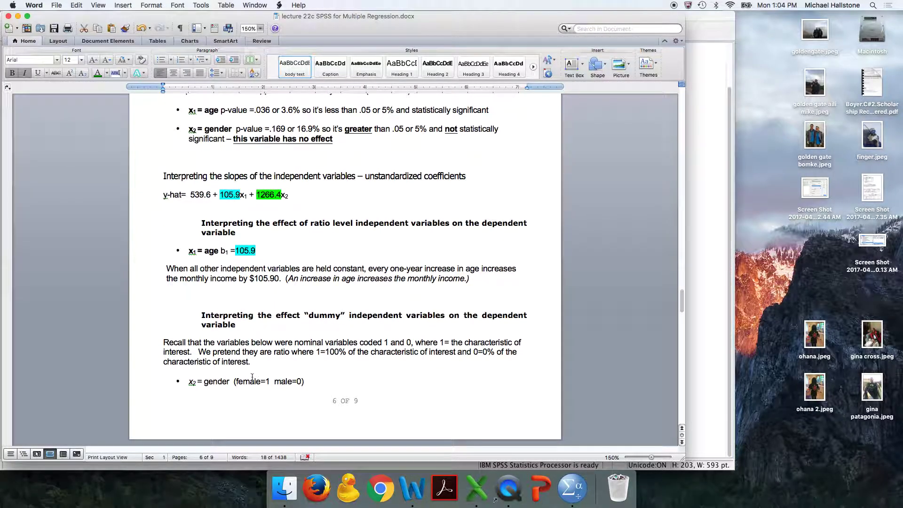
scroll(304, 381, down, 6)
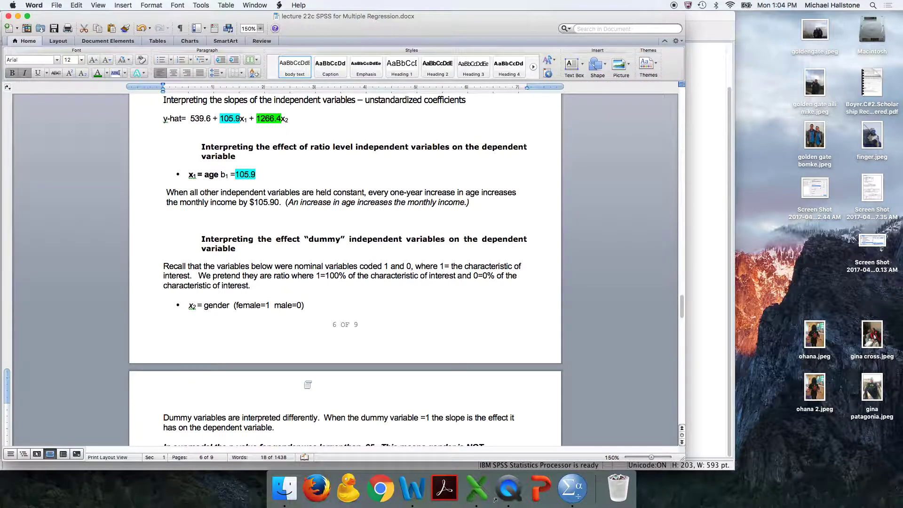
scroll(303, 380, down, 2)
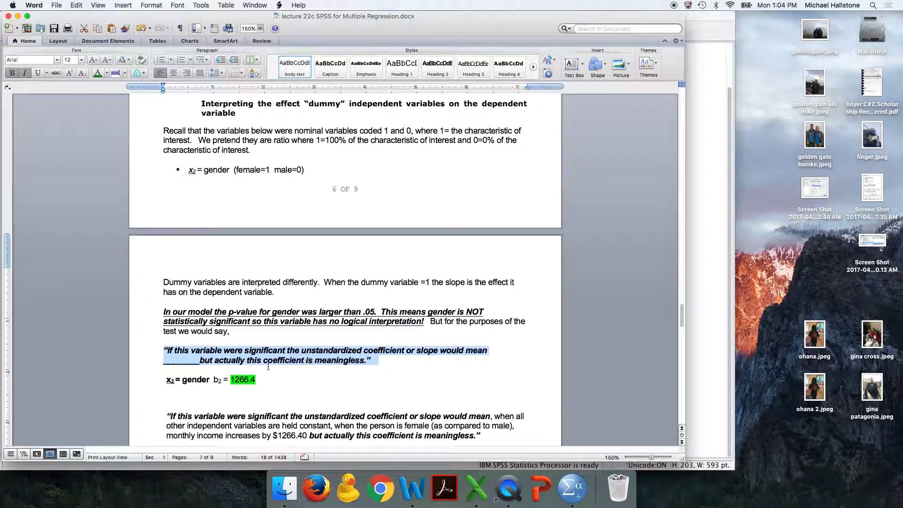
scroll(319, 355, down, 1)
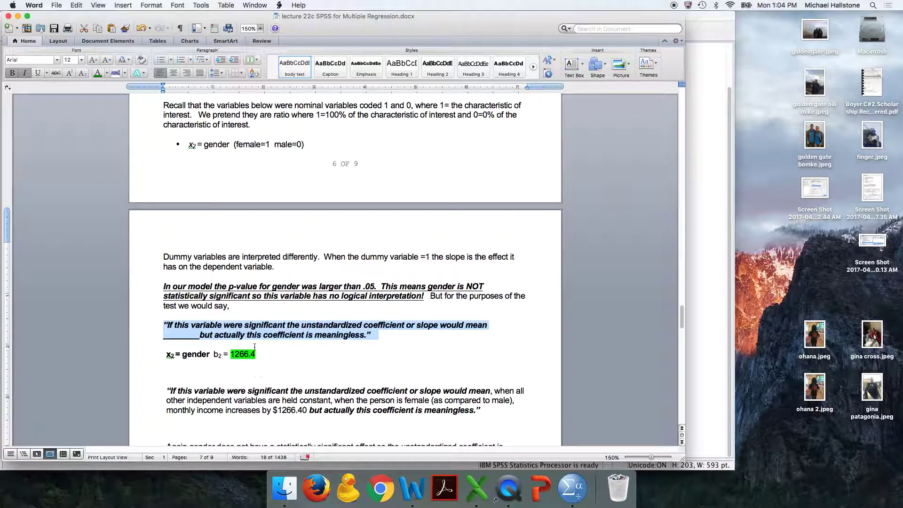
scroll(260, 376, up, 10)
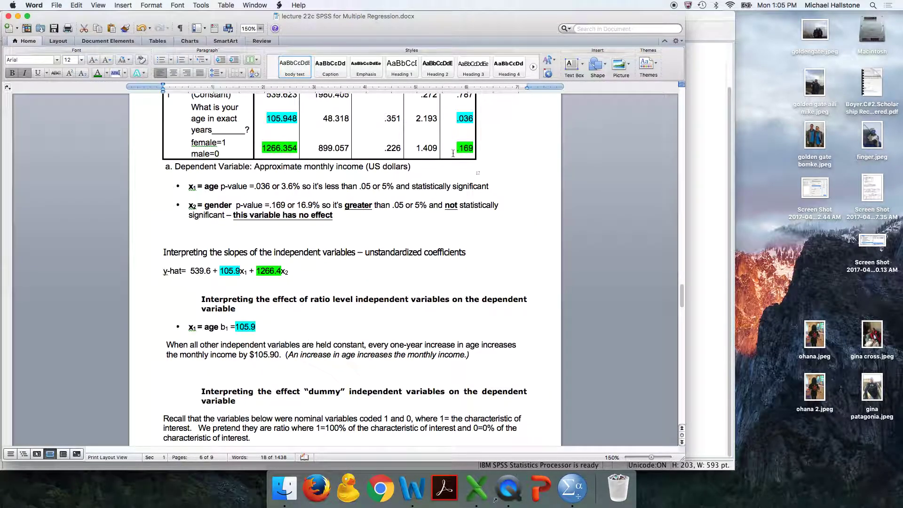
scroll(460, 294, down, 9)
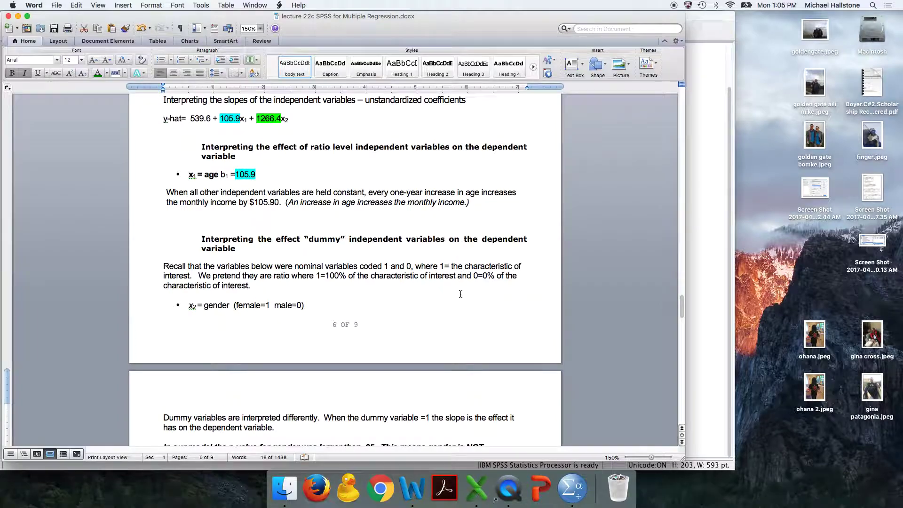
scroll(459, 294, up, 7)
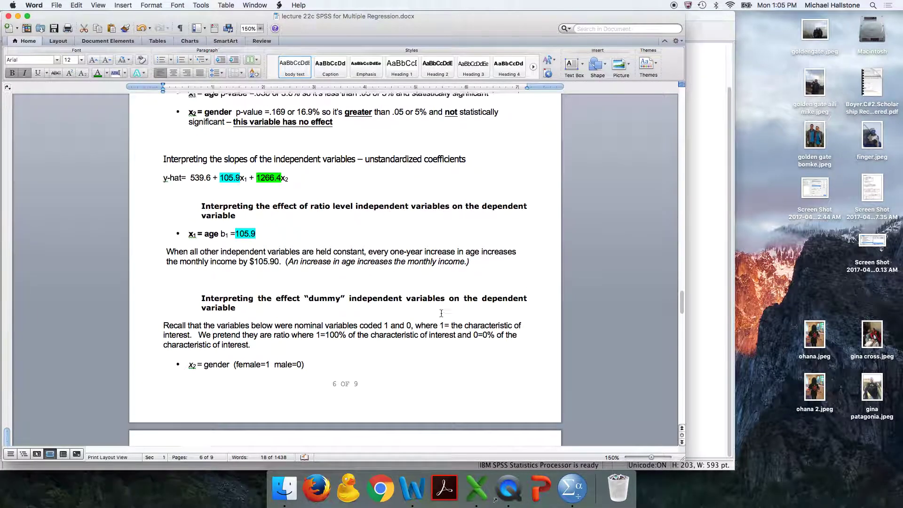
scroll(441, 312, down, 6)
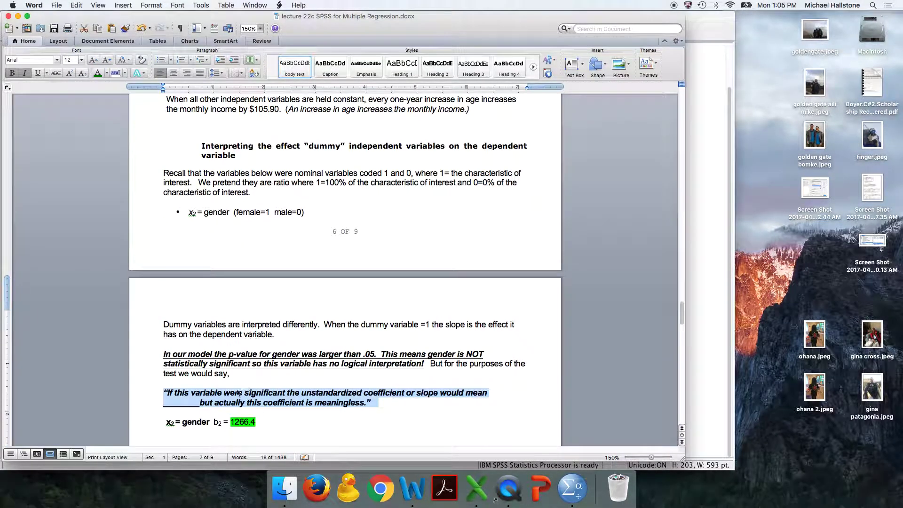
scroll(296, 402, down, 2)
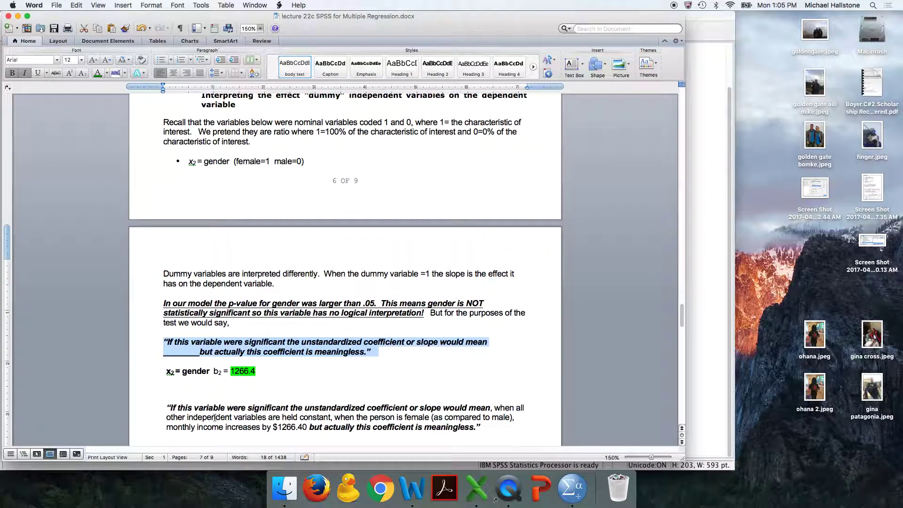
scroll(363, 423, down, 2)
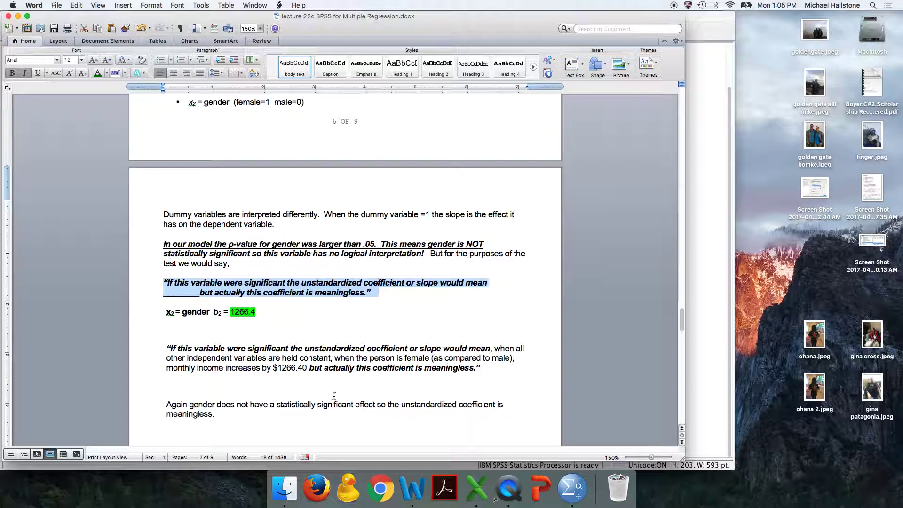
scroll(334, 396, up, 1)
scroll(334, 396, down, 3)
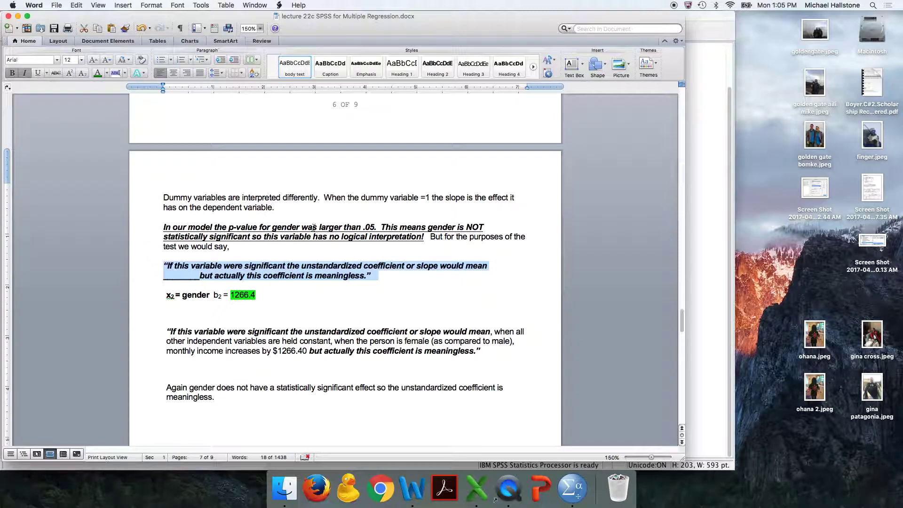
scroll(356, 356, up, 8)
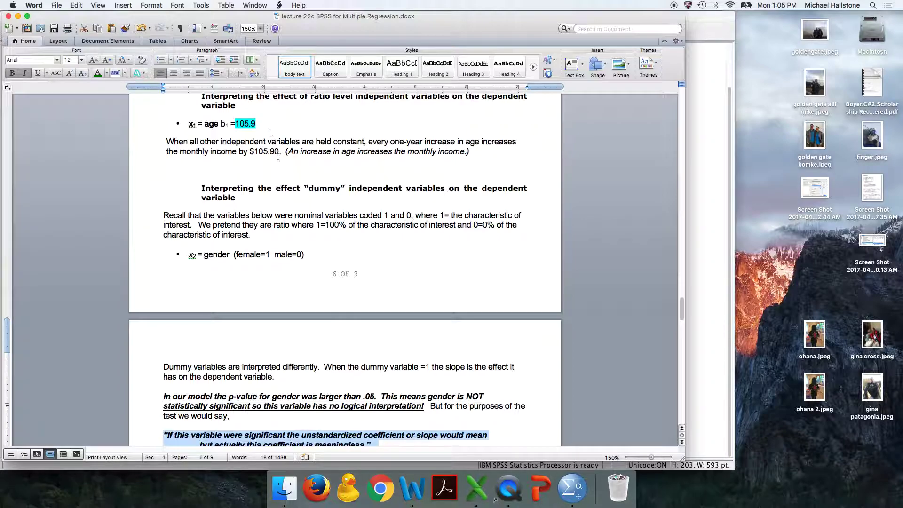
scroll(285, 160, up, 1)
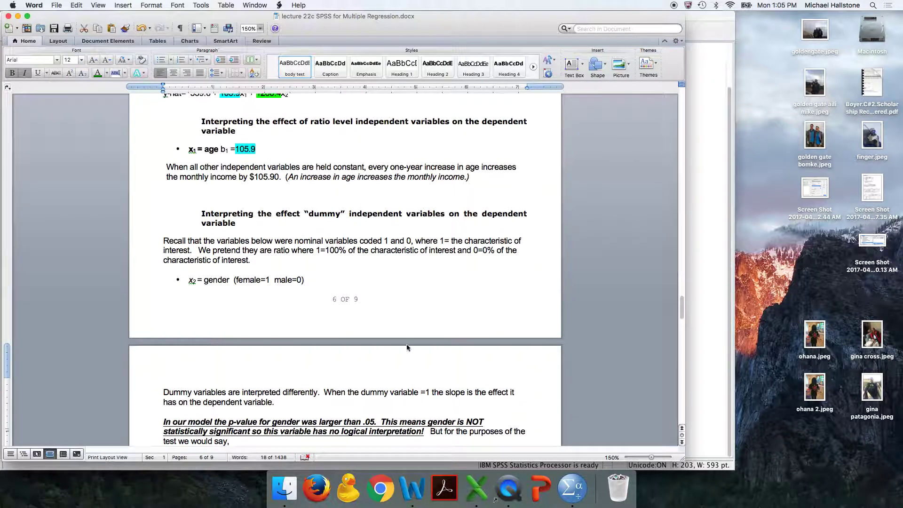
scroll(371, 169, down, 5)
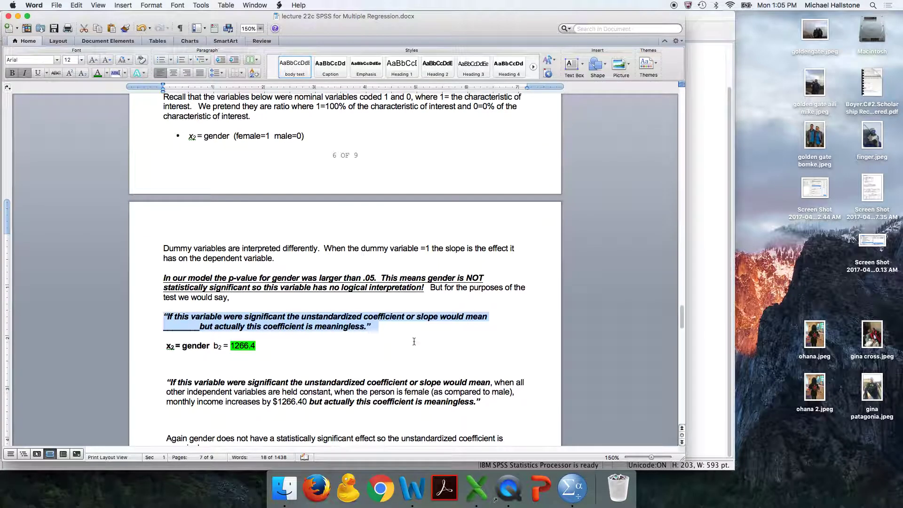